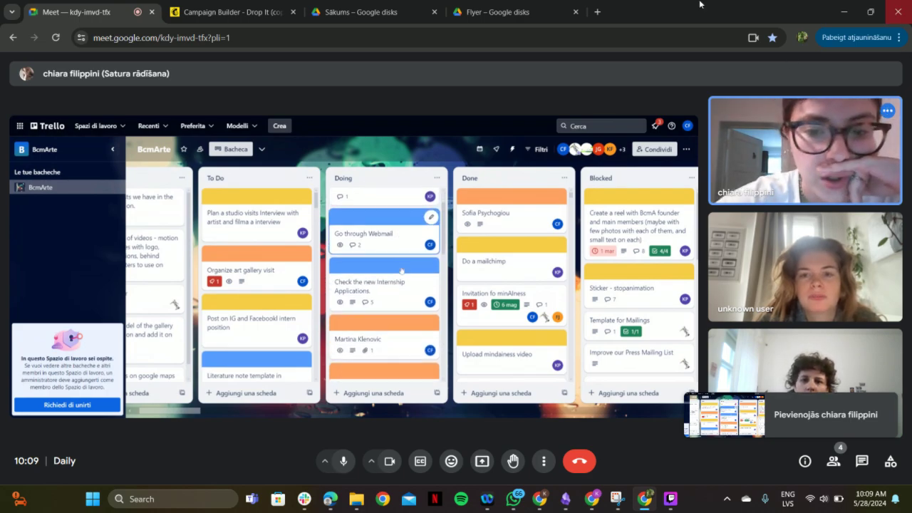
- Open a new Chrome tab and load the BcmArte Trello board from the 'tr' suggestion
click(595, 13)
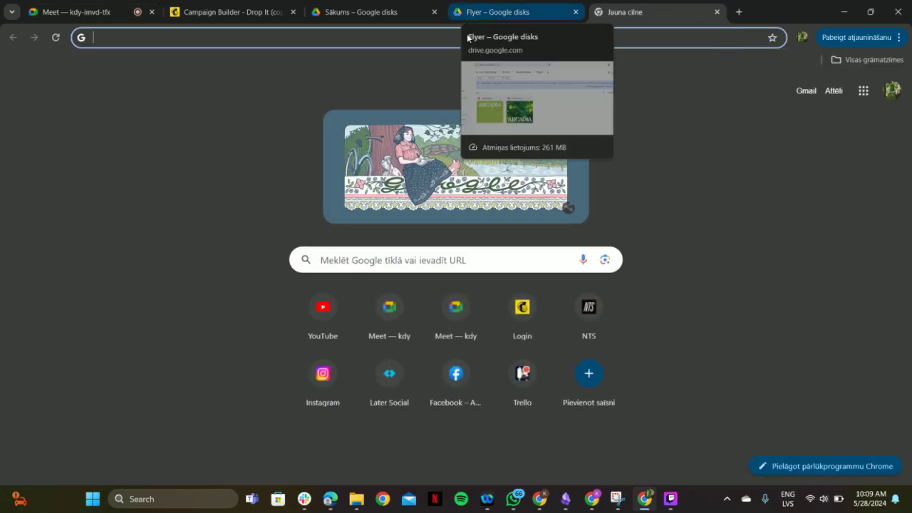
click(468, 41)
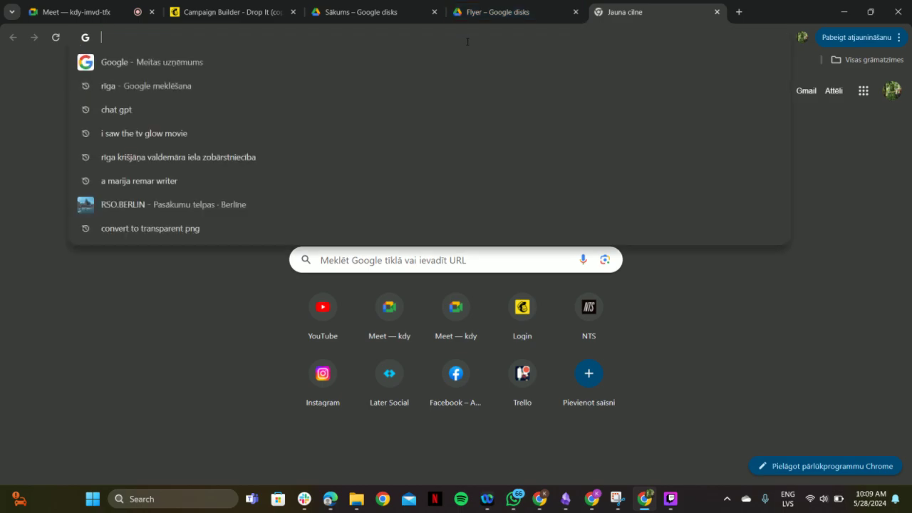
text(tr)
key(Return)
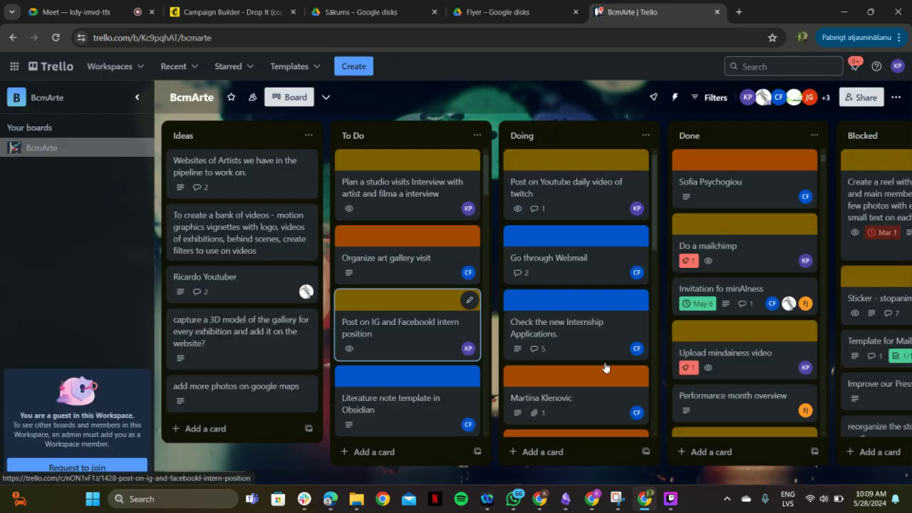
- Add a card titled 'Mailchimp for Arcadia' at the bottom of the Doing list
click(527, 453)
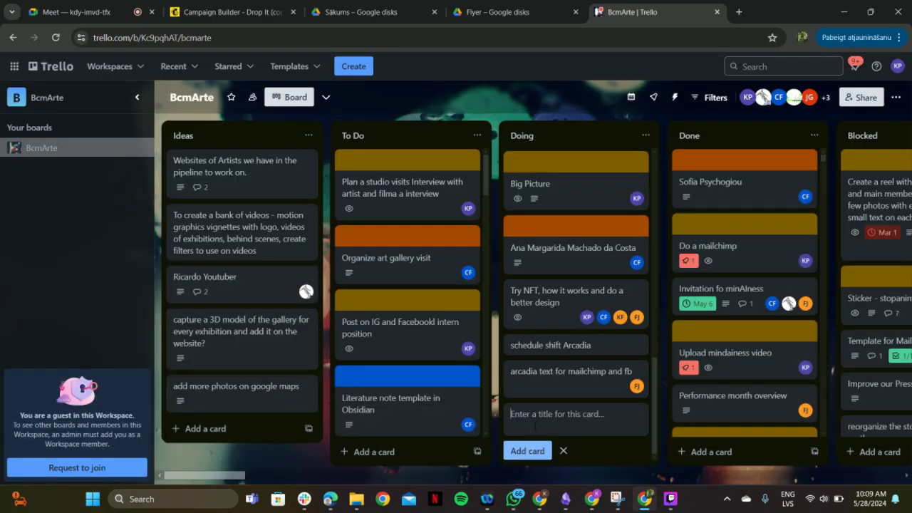
key(Caps_Lock)
text(M)
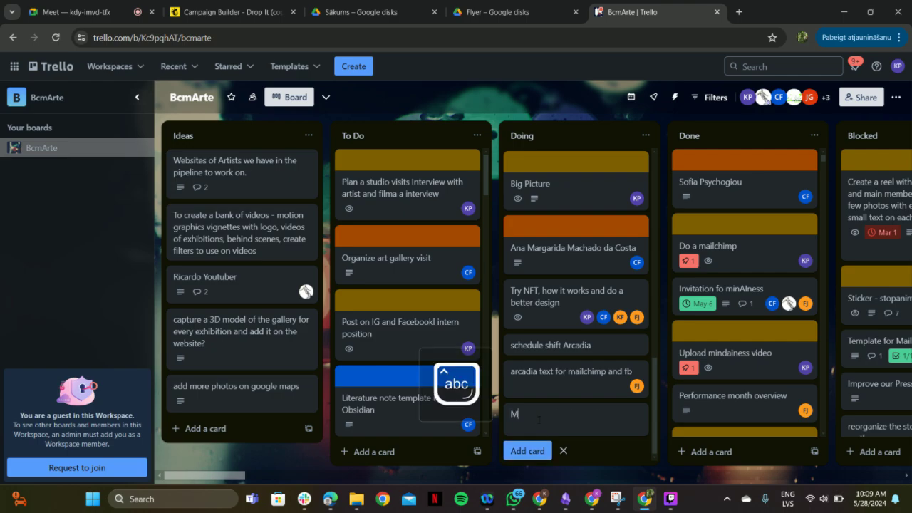
text(ailch)
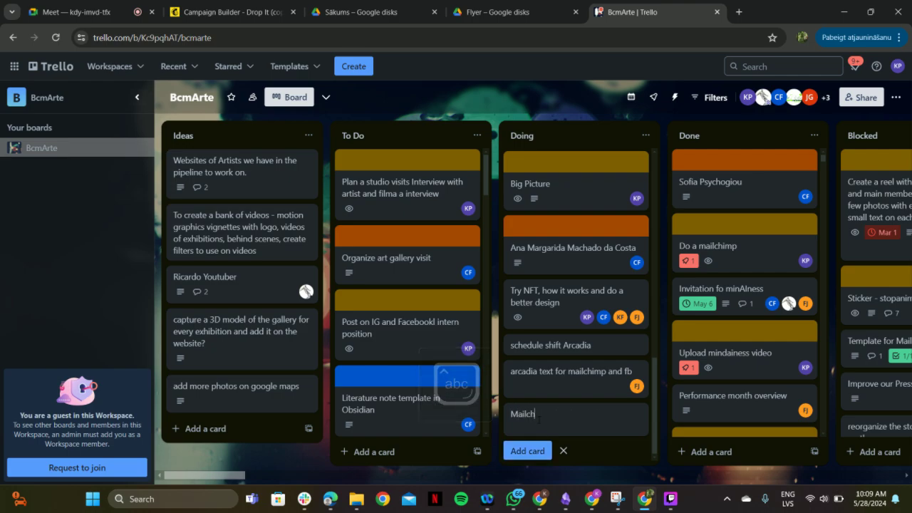
text(imp )
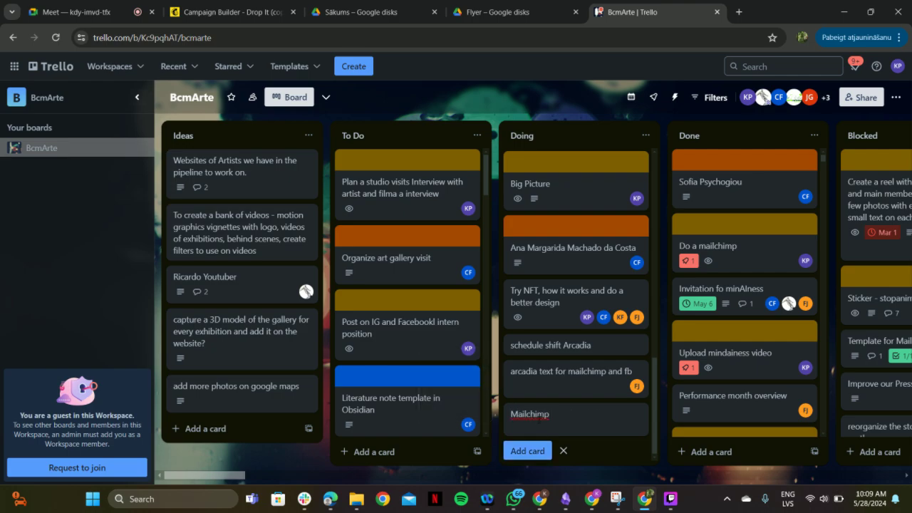
text(for)
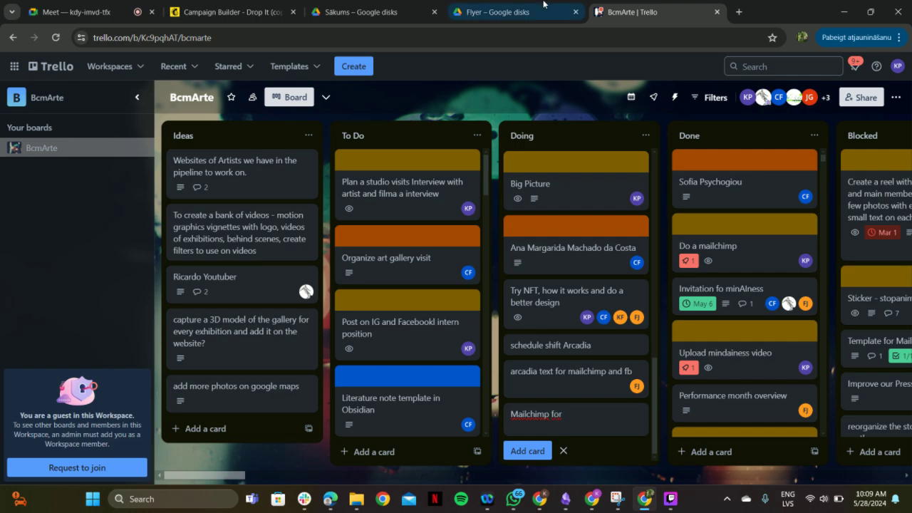
click(499, 12)
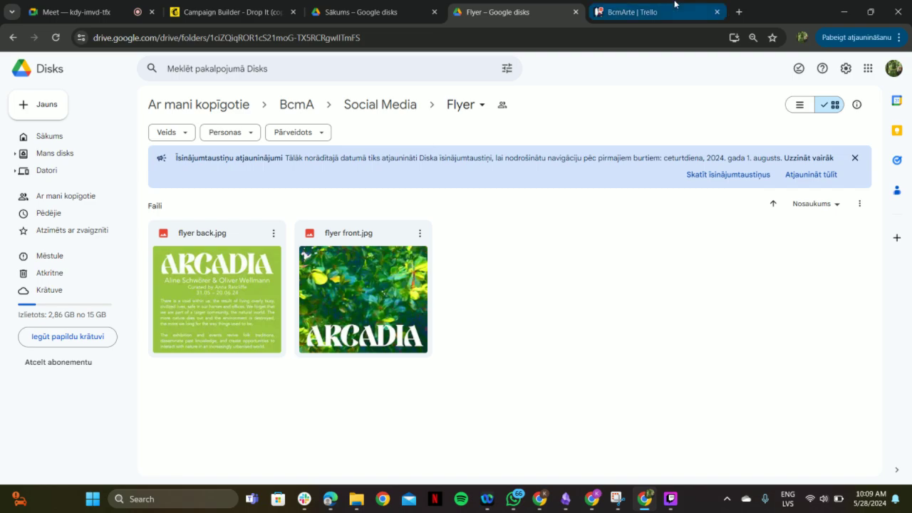
click(611, 9)
key(Caps_Lock)
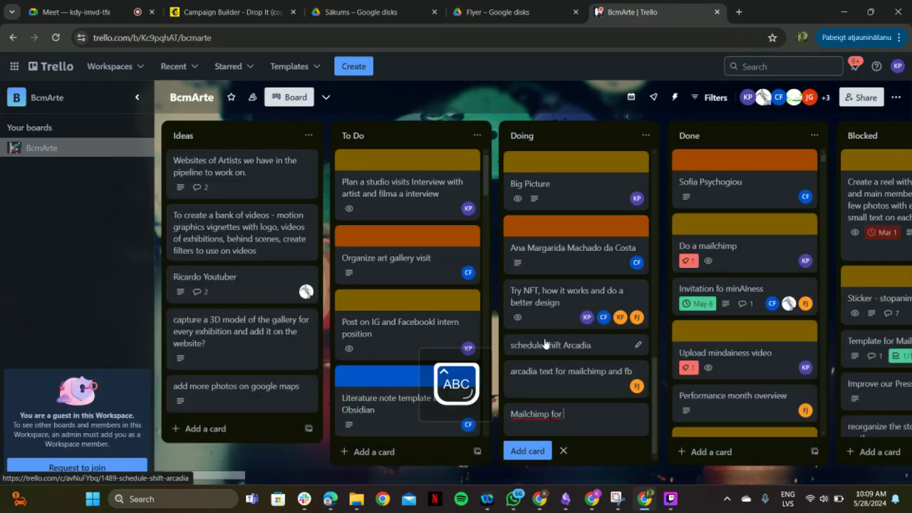
text(A)
key(Caps_Lock)
text(rcadia)
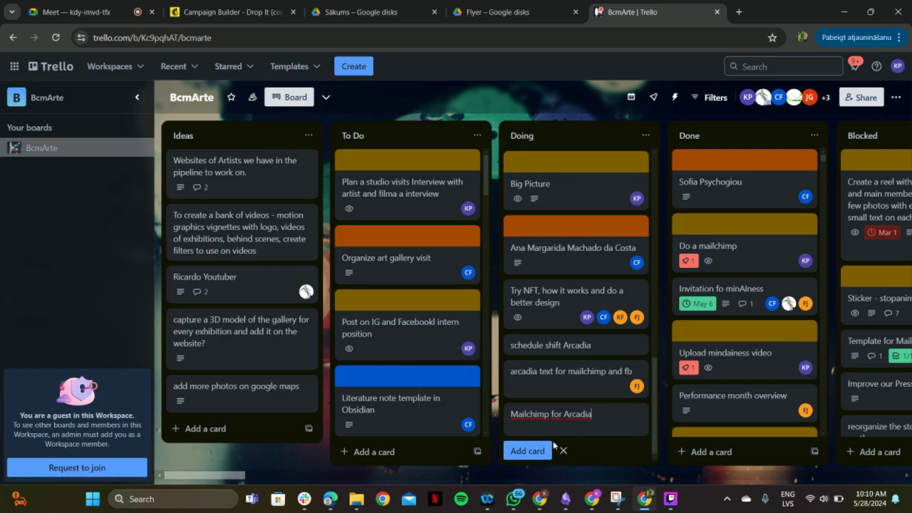
key(Return)
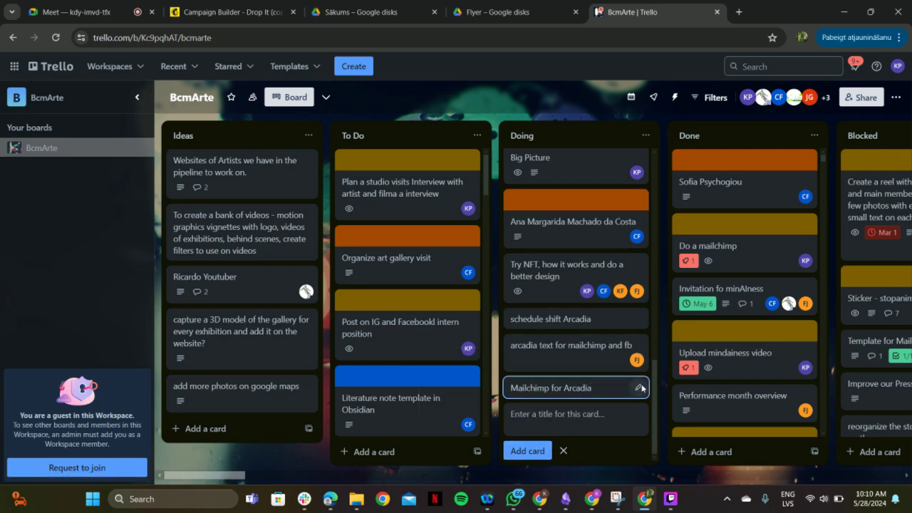
- Assign yourself as a member of the Mailchimp for Arcadia card
click(641, 388)
click(695, 343)
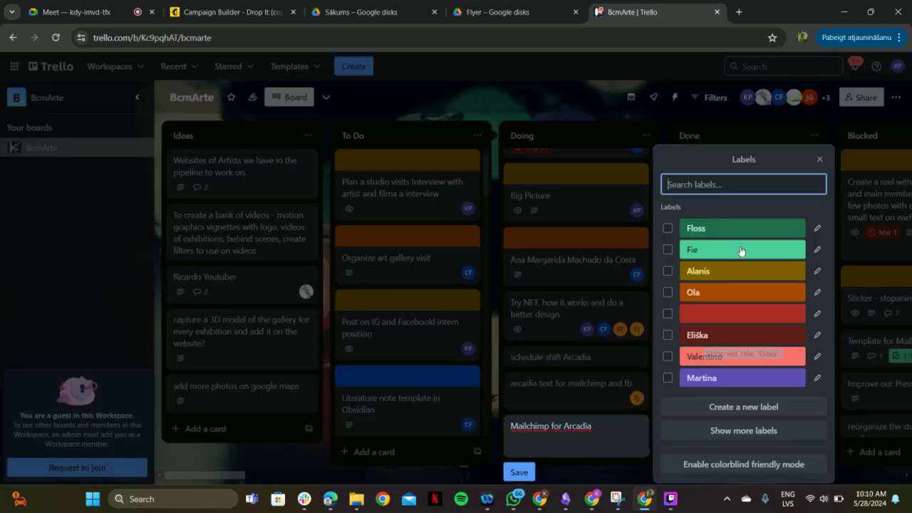
click(820, 161)
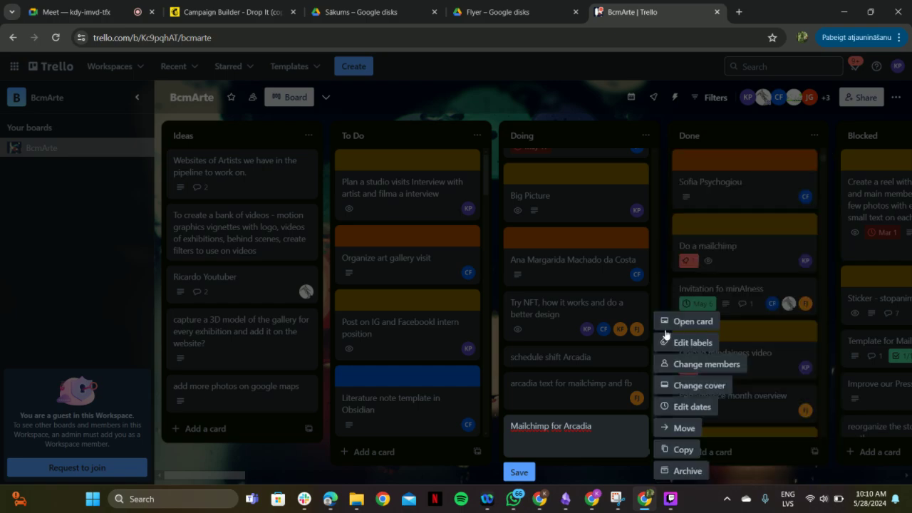
click(686, 365)
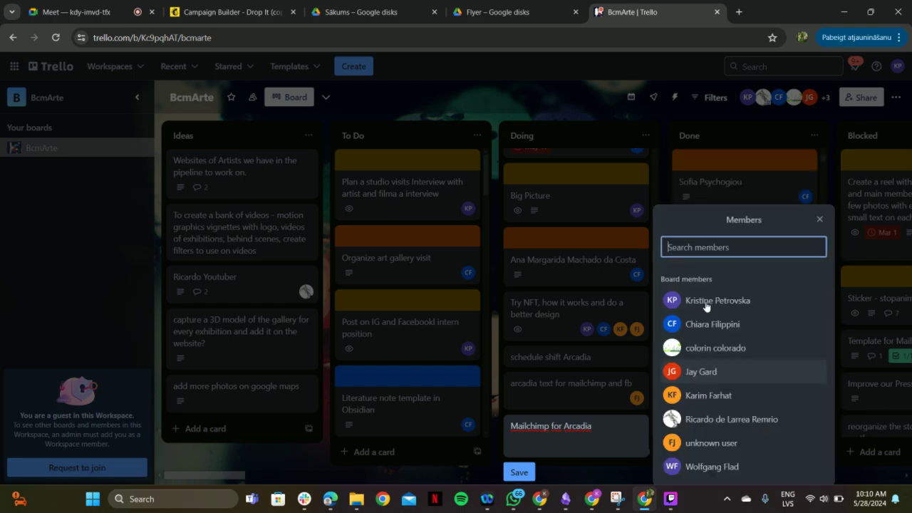
click(670, 297)
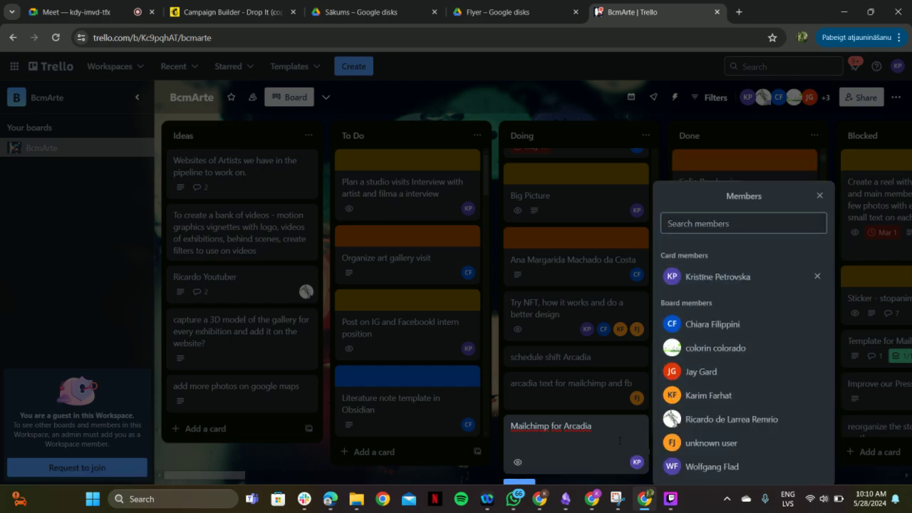
key(Escape)
- Give the Mailchimp for Arcadia card a yellow cover and start another Doing card
click(701, 382)
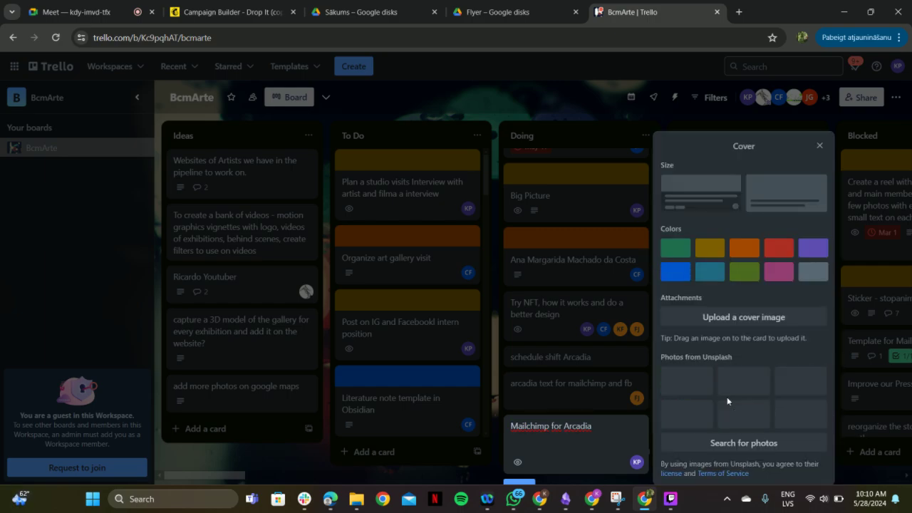
click(707, 248)
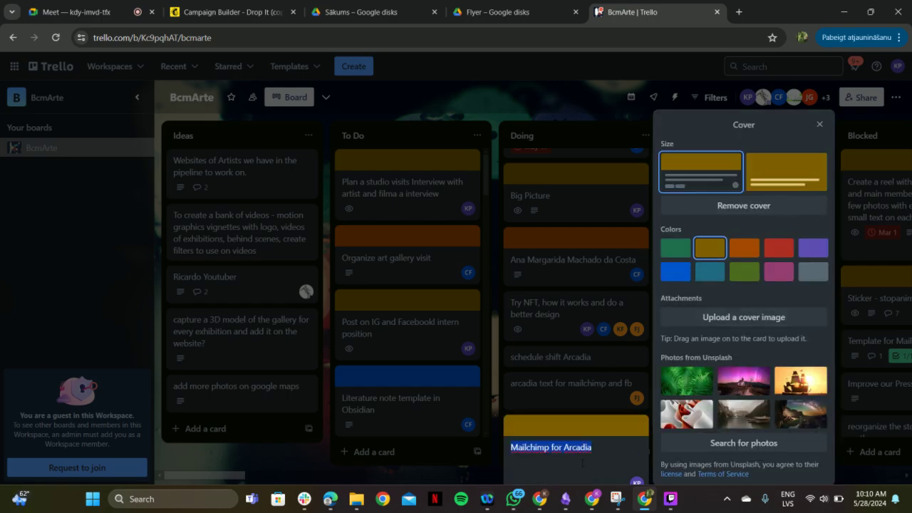
key(Escape)
click(495, 466)
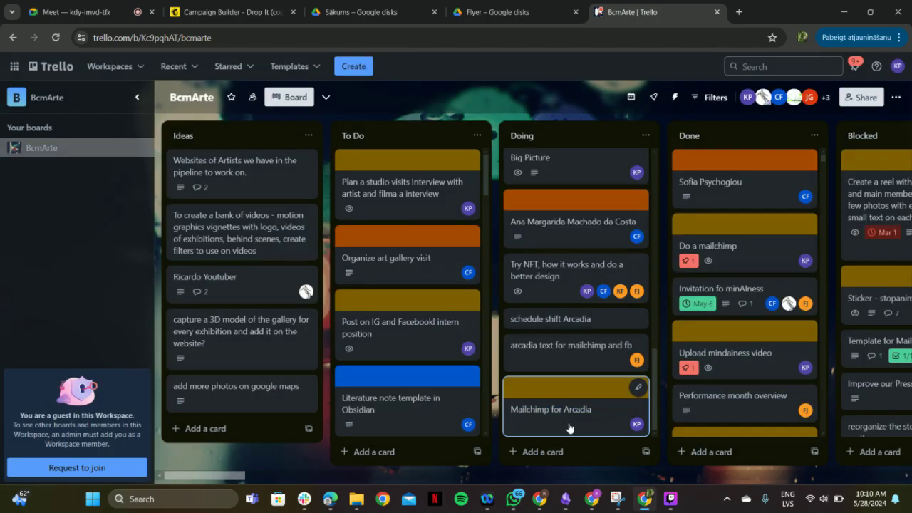
click(538, 454)
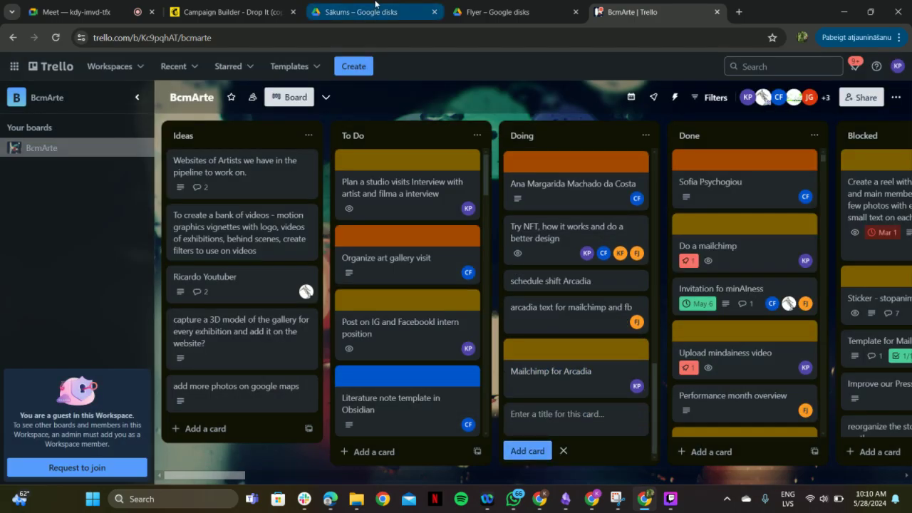
- Switch back to the Google Meet call tab showing the shared BcmArte board
click(97, 6)
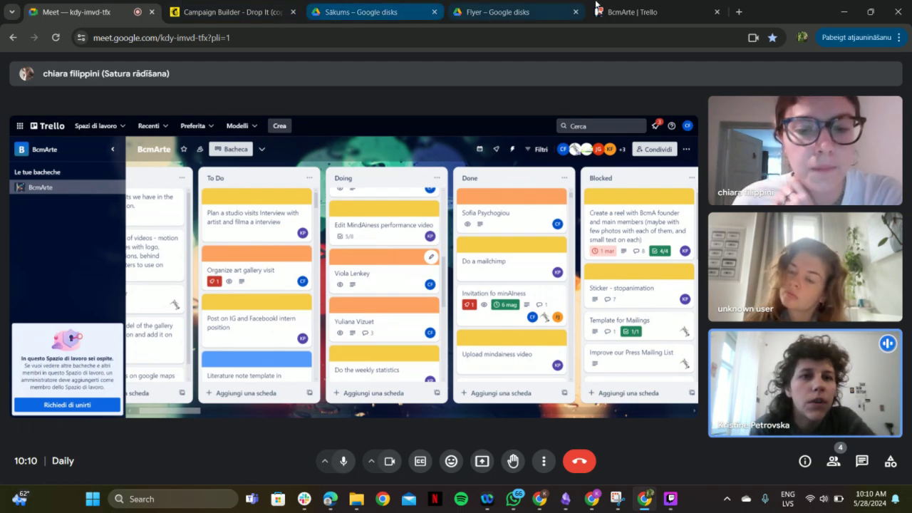
- Type the new Doing card title 'Make a fb event and in event for Arcadia exhibition'
click(631, 3)
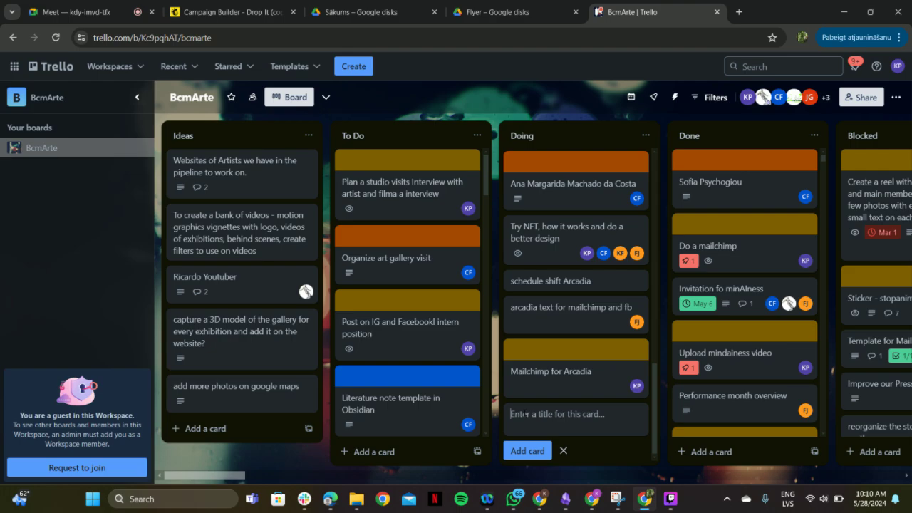
key(Caps_Lock)
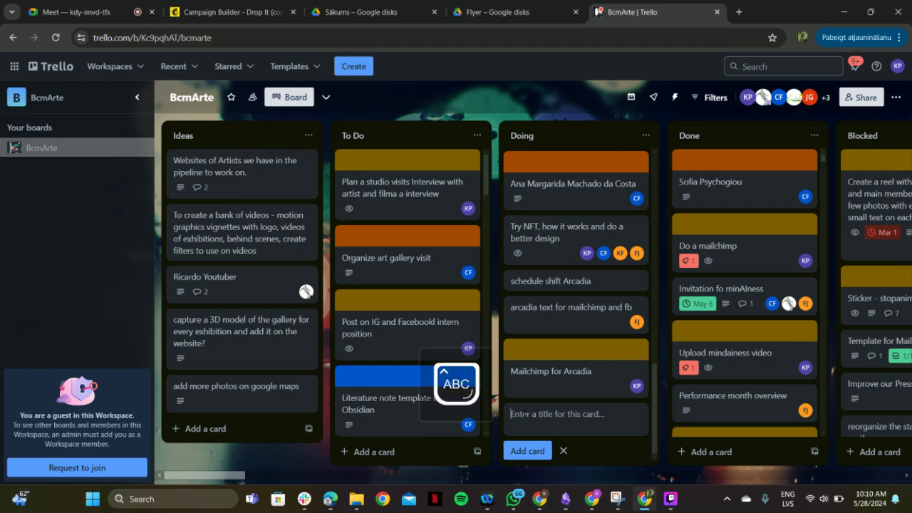
text(M)
key(Caps_Lock)
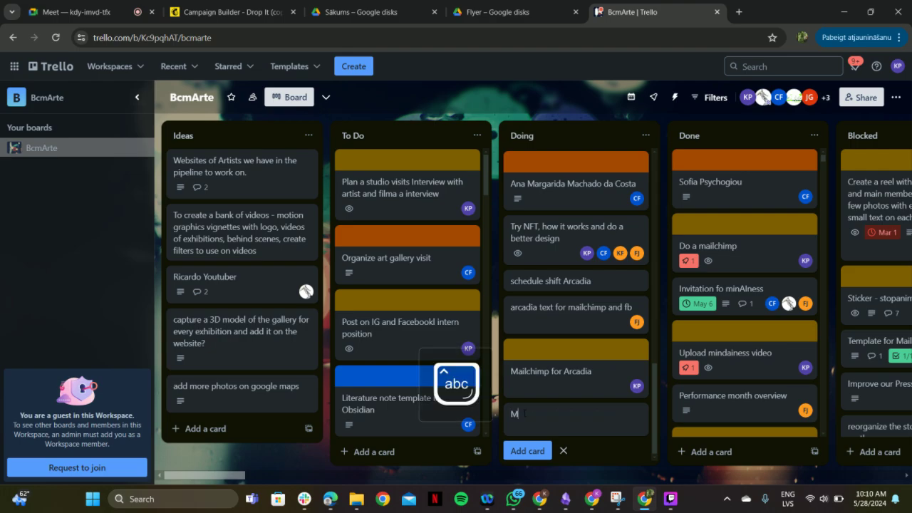
text(ake a fb e)
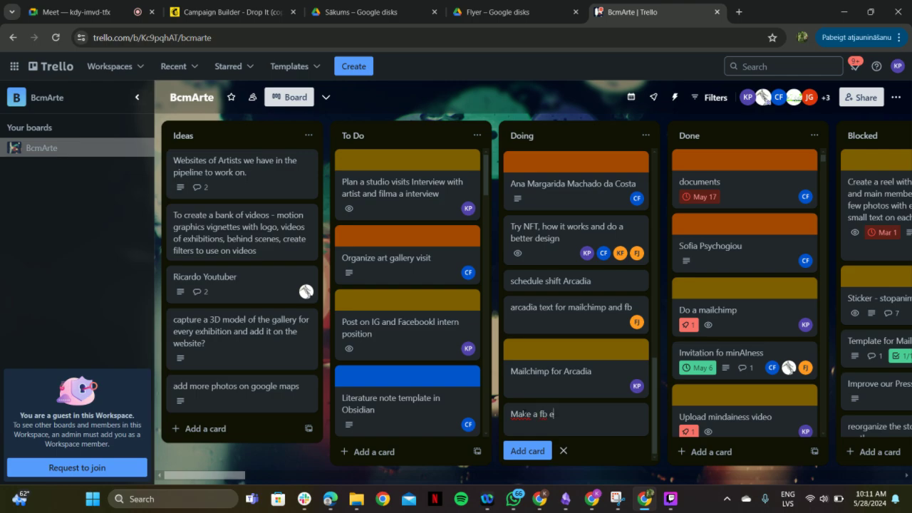
text(vent and )
text(in ev)
text(ent for)
key(Caps_Lock)
text( A)
key(Caps_Lock)
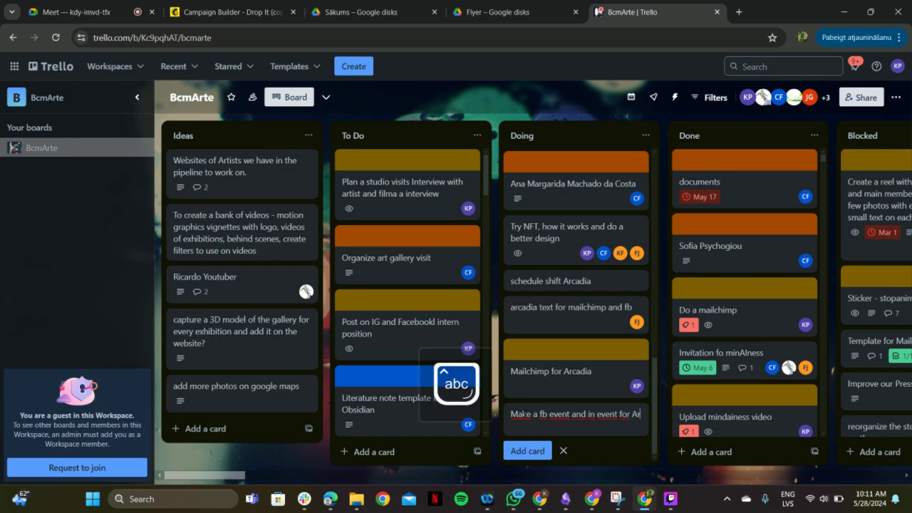
text(cadi)
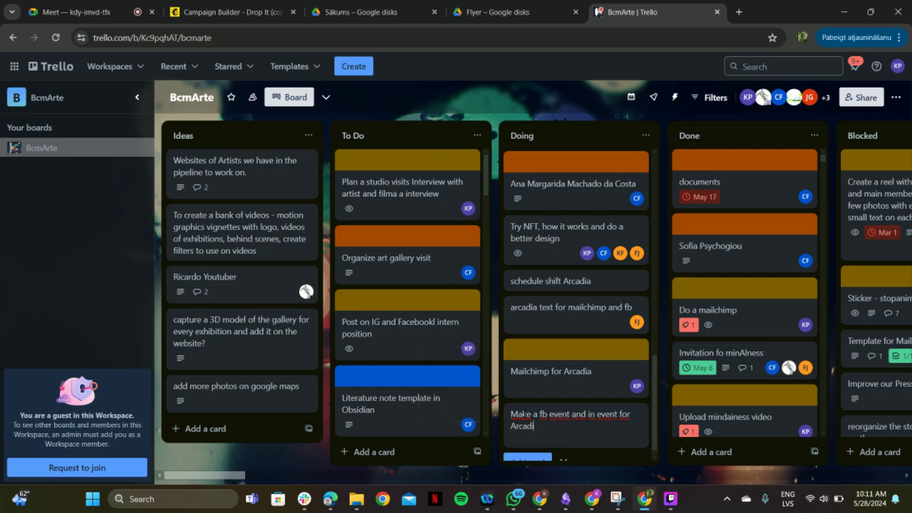
text(a exhibition)
- Save the fb event card to Doing and assign the first board member to it
key(Return)
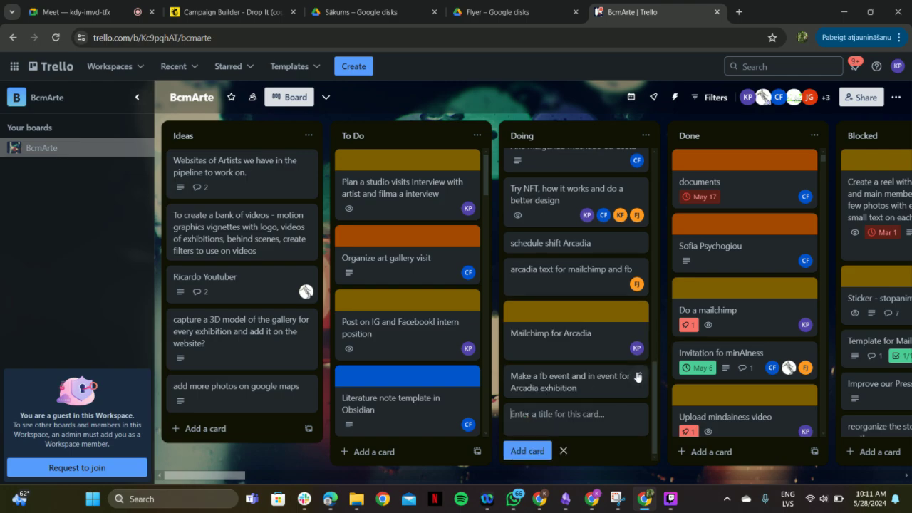
click(637, 376)
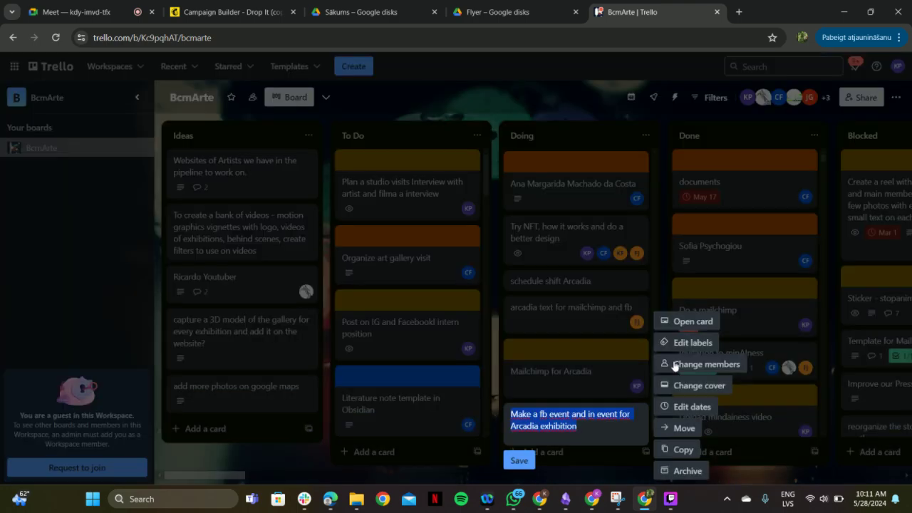
click(712, 368)
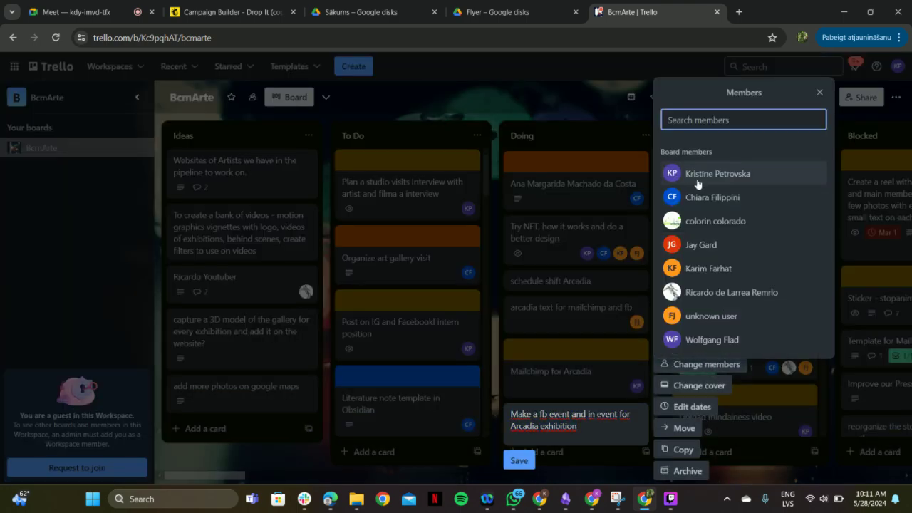
click(698, 176)
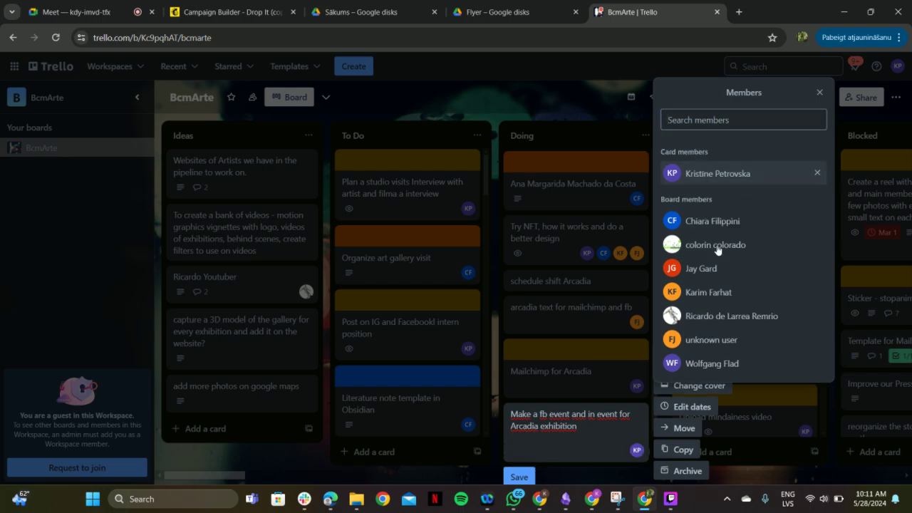
- Give the fb event card a mustard yellow cover and close the quick editor
click(669, 388)
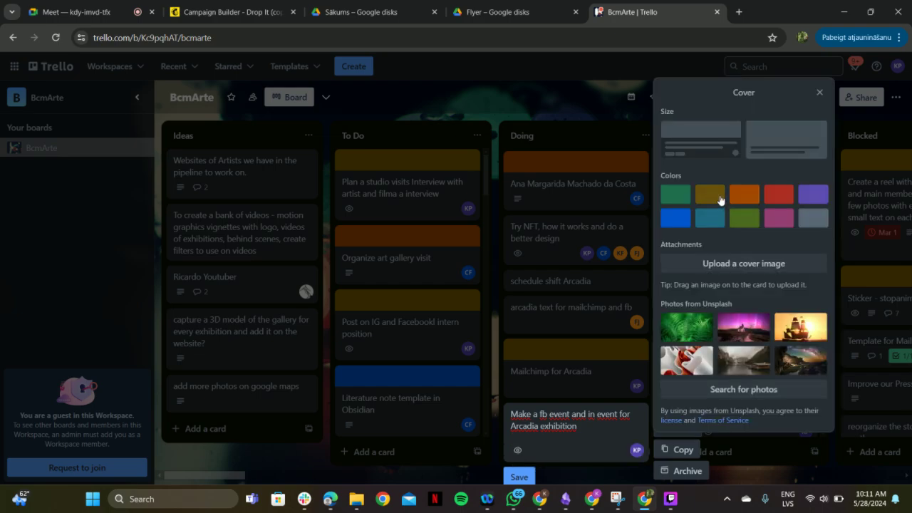
click(720, 210)
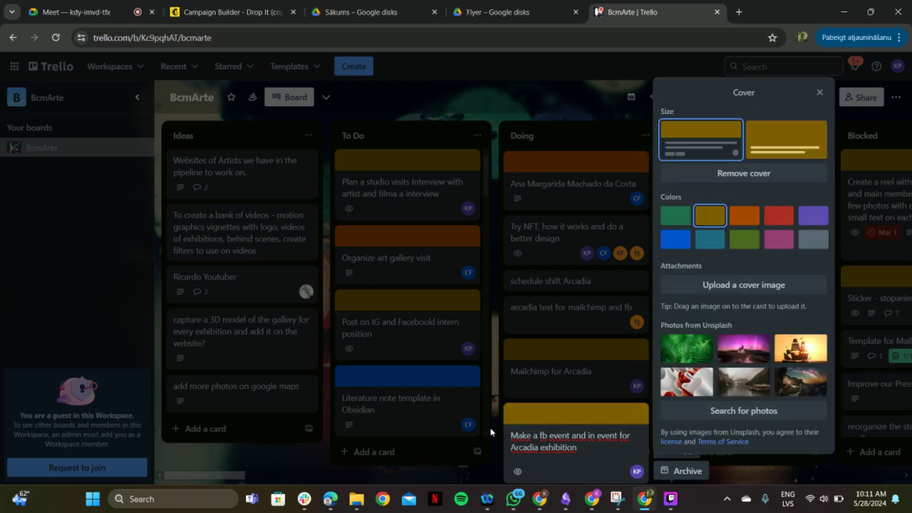
click(587, 451)
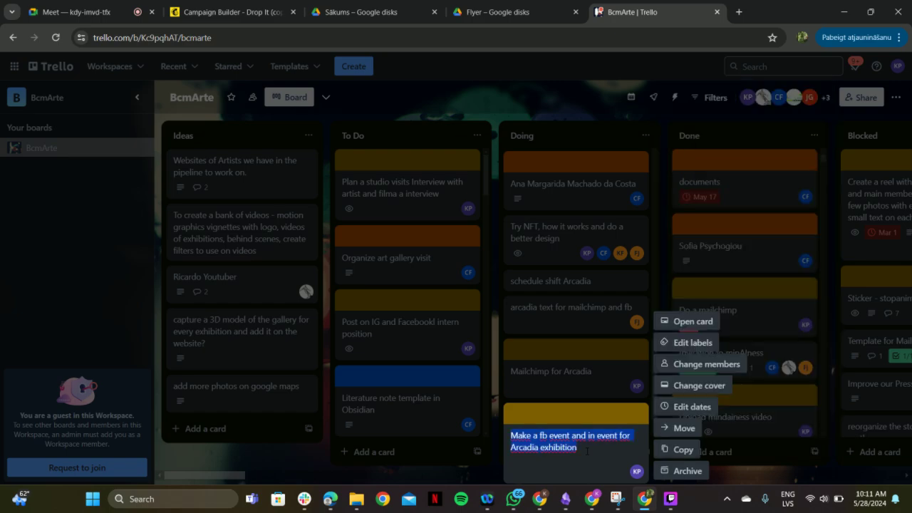
click(587, 453)
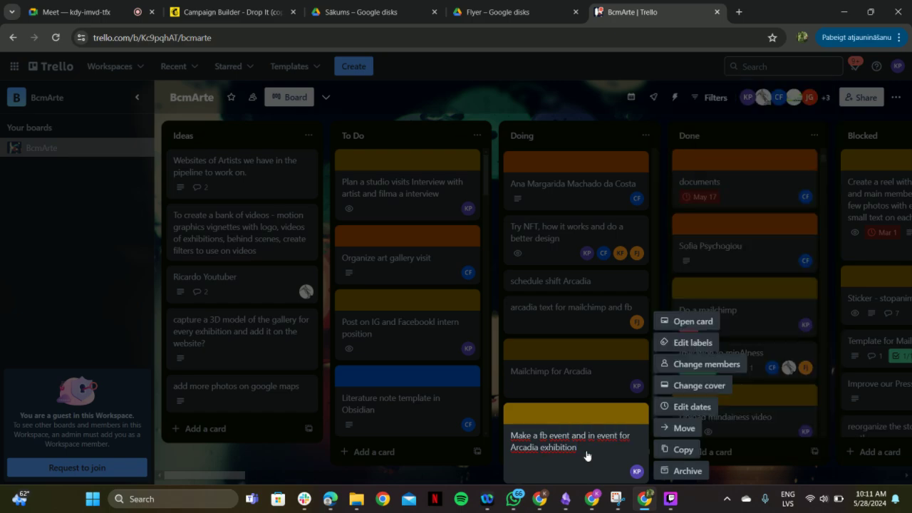
key(Escape)
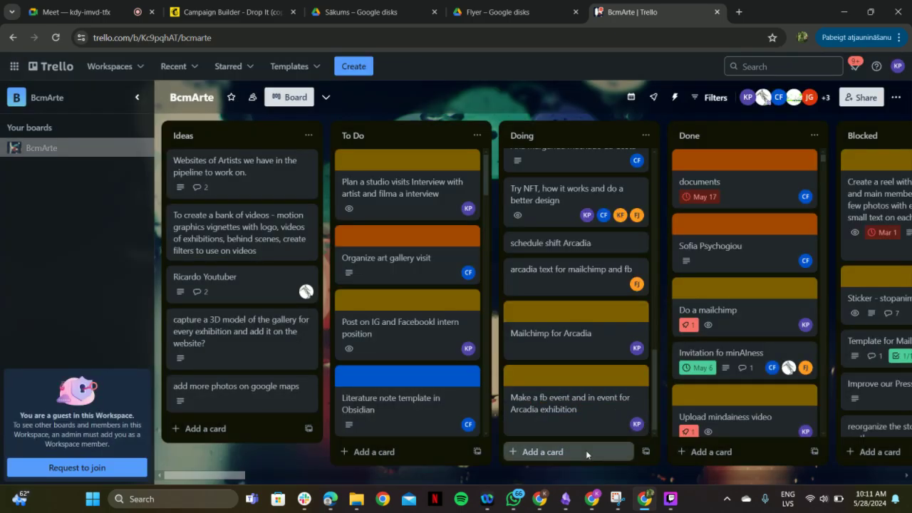
- Add a 'Do a stop motion for Arcadia exhibition' card to Doing, then switch to the Flyer Drive tab
click(586, 452)
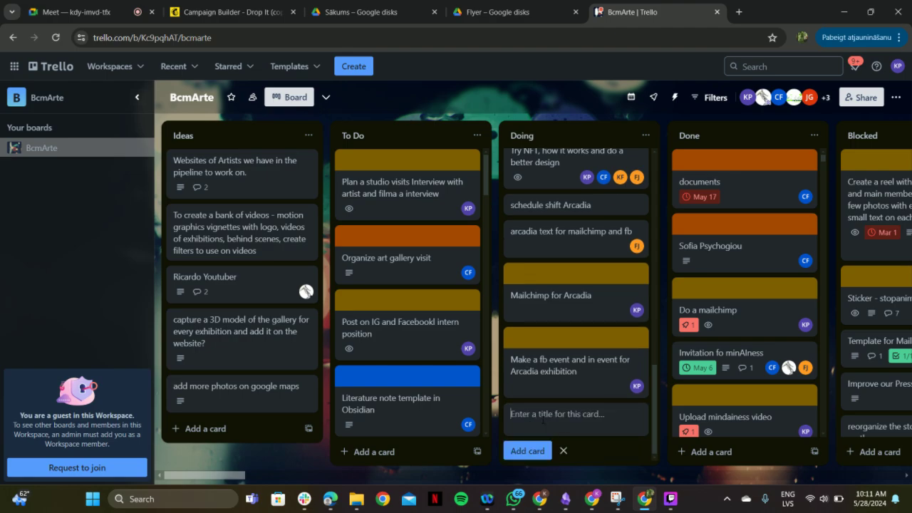
key(Caps_Lock)
text(D)
key(Caps_Lock)
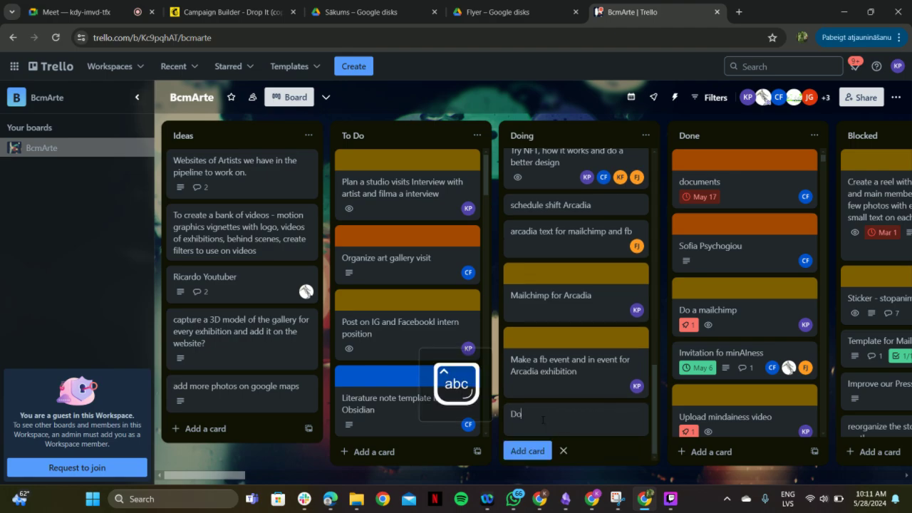
text(tor)
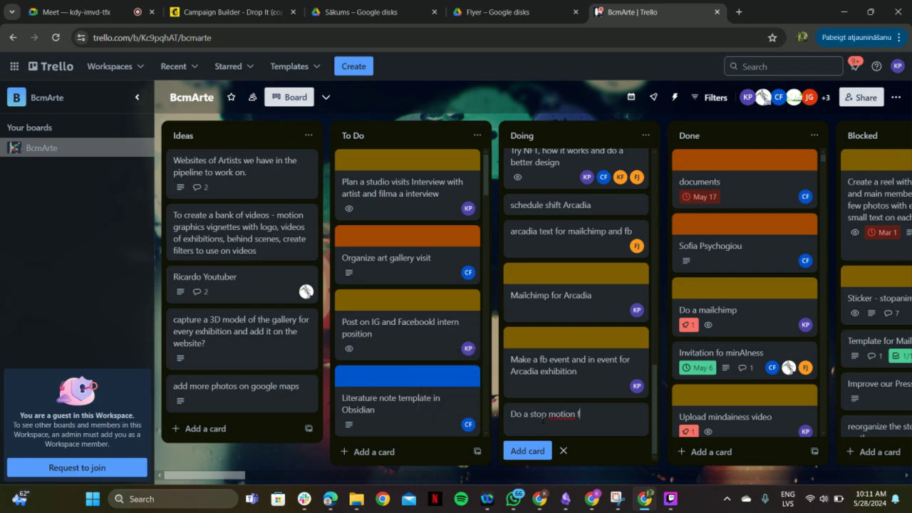
key(Caps_Lock)
text(A)
key(Caps_Lock)
text(bition)
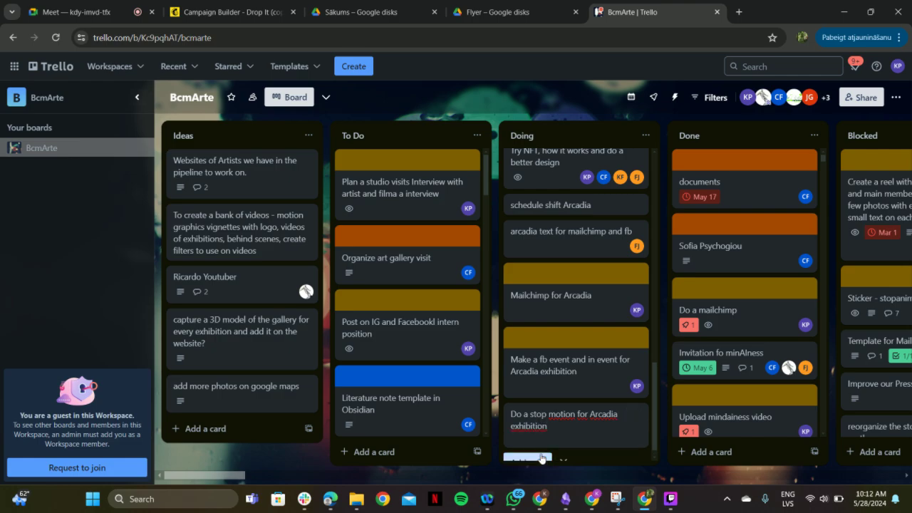
click(549, 460)
click(479, 5)
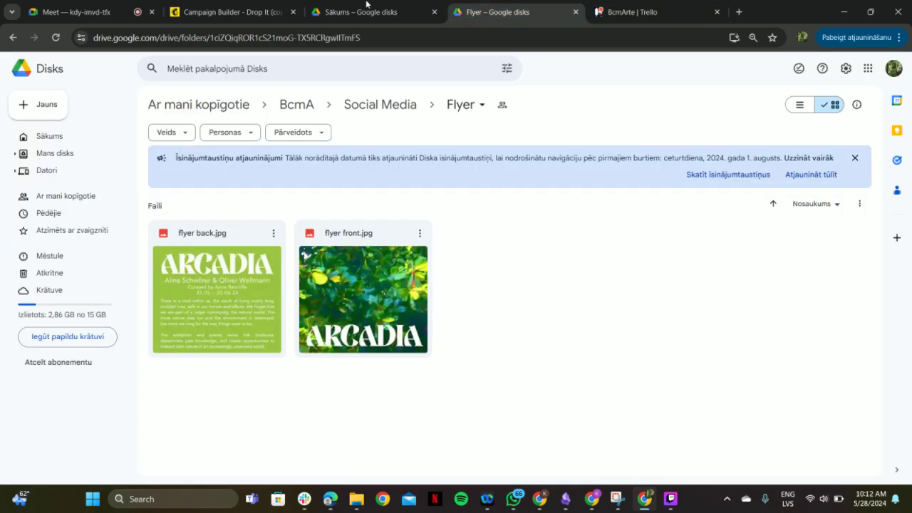
click(98, 5)
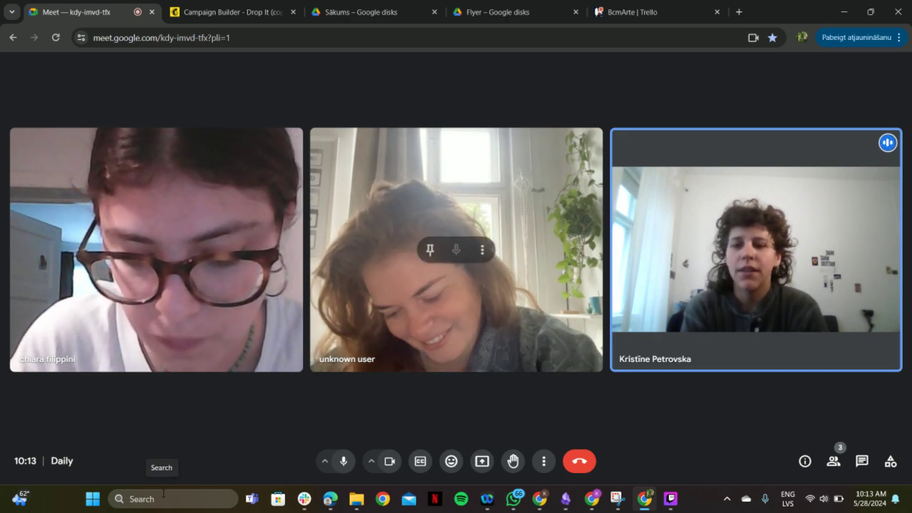
click(163, 496)
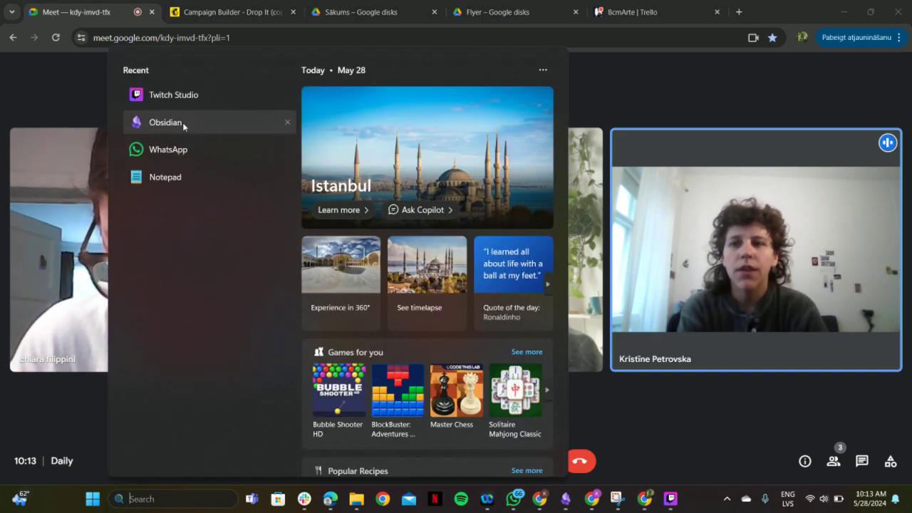
click(183, 126)
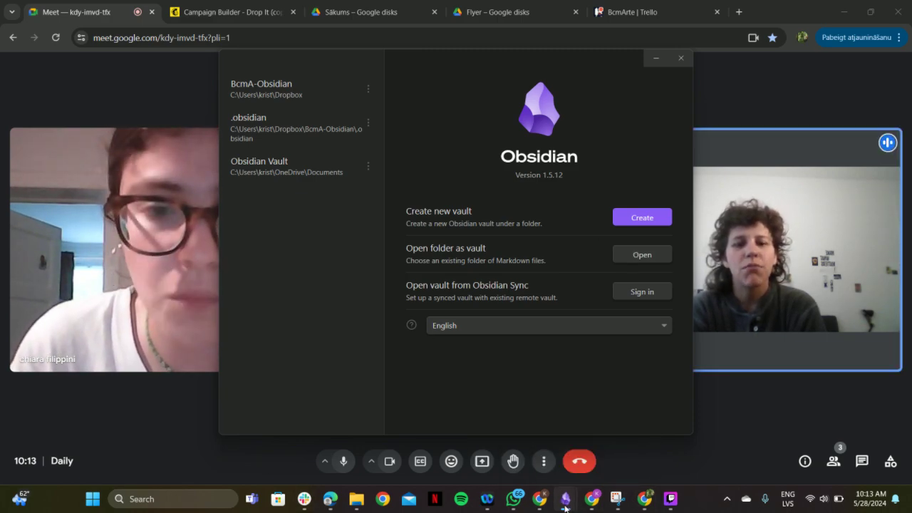
mouse_move(565, 507)
click(518, 452)
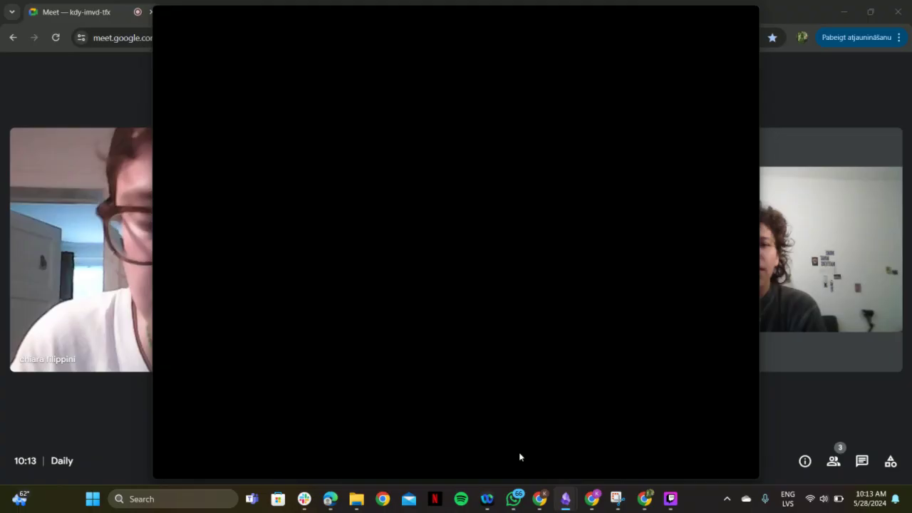
click(880, 124)
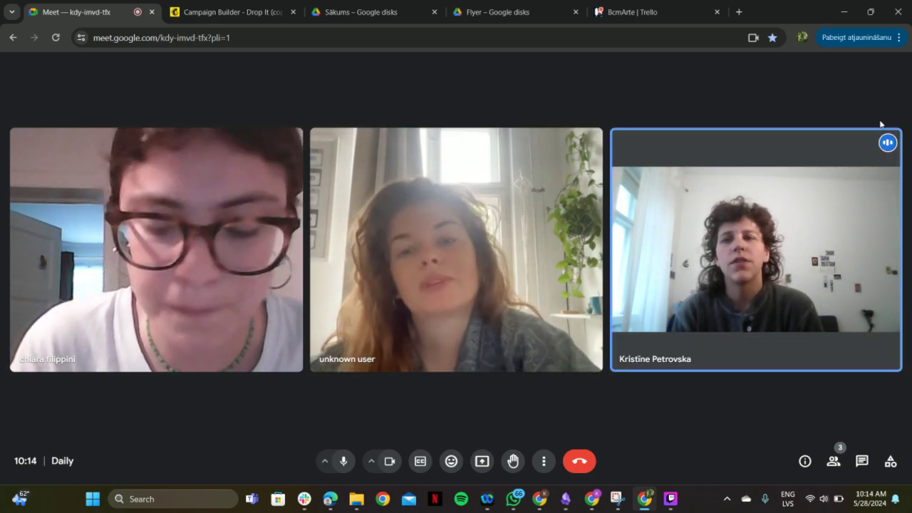
click(499, 13)
click(363, 107)
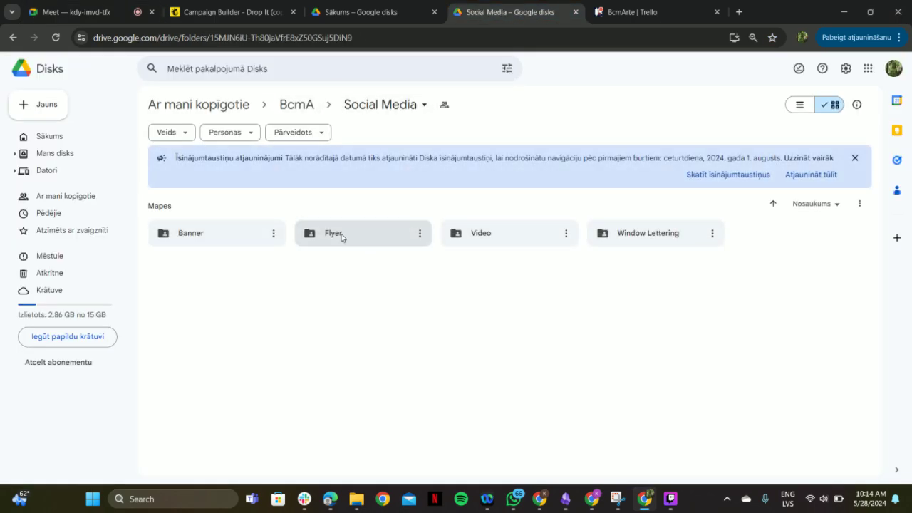
double_click(340, 237)
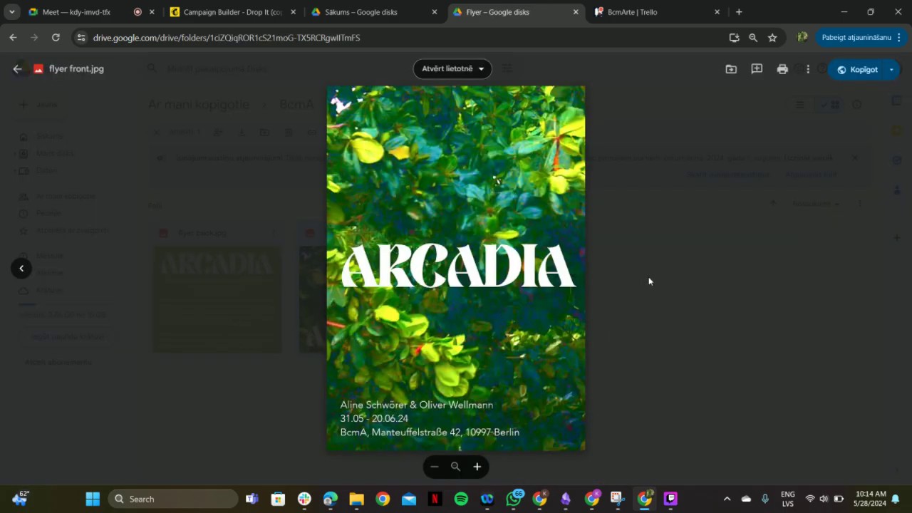
click(648, 279)
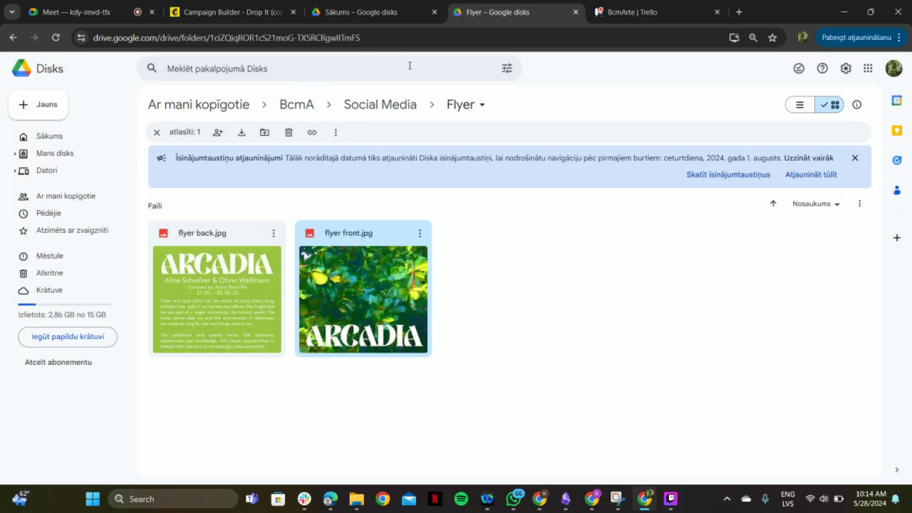
click(403, 106)
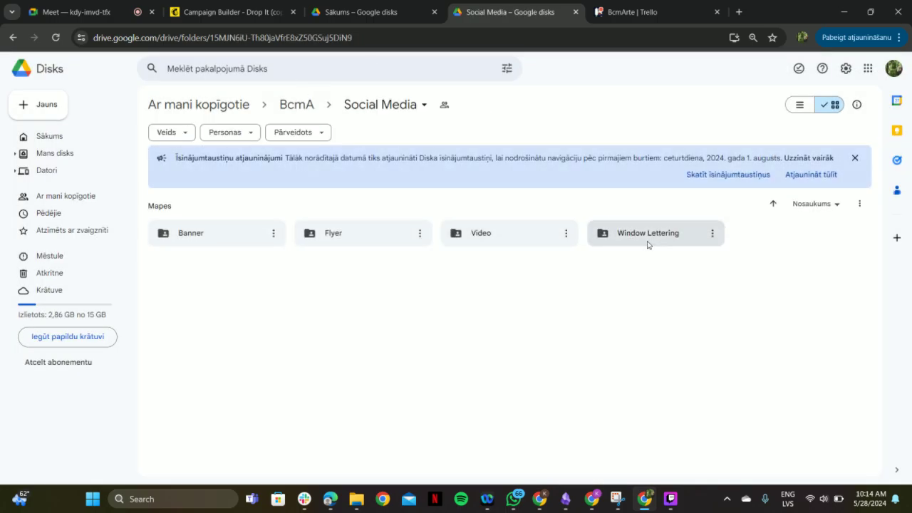
double_click(649, 244)
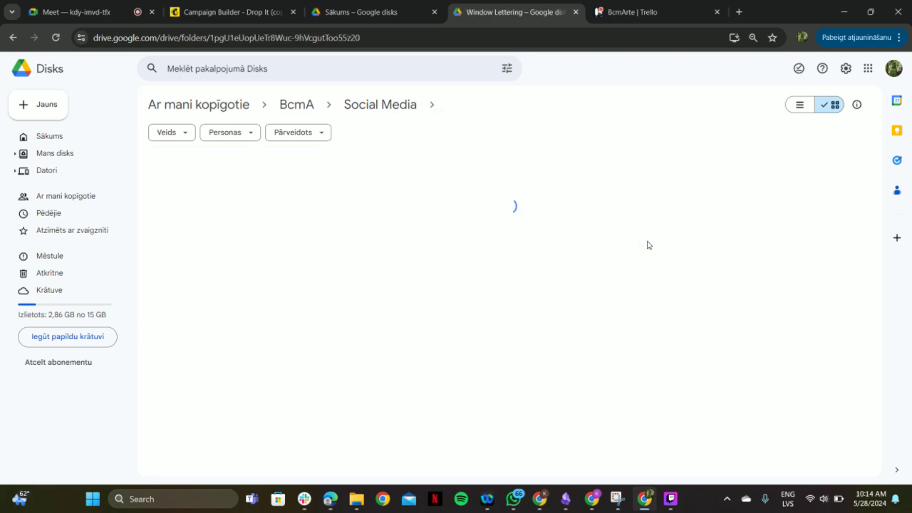
click(397, 104)
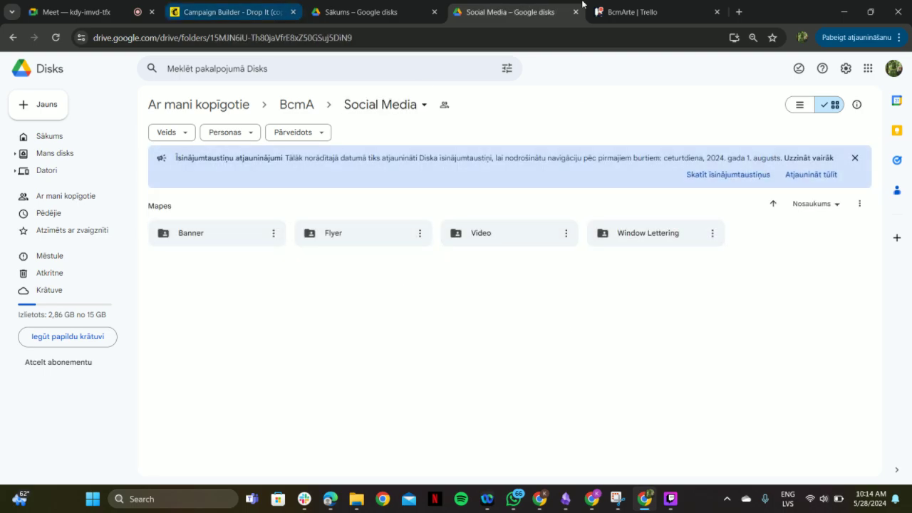
click(78, 12)
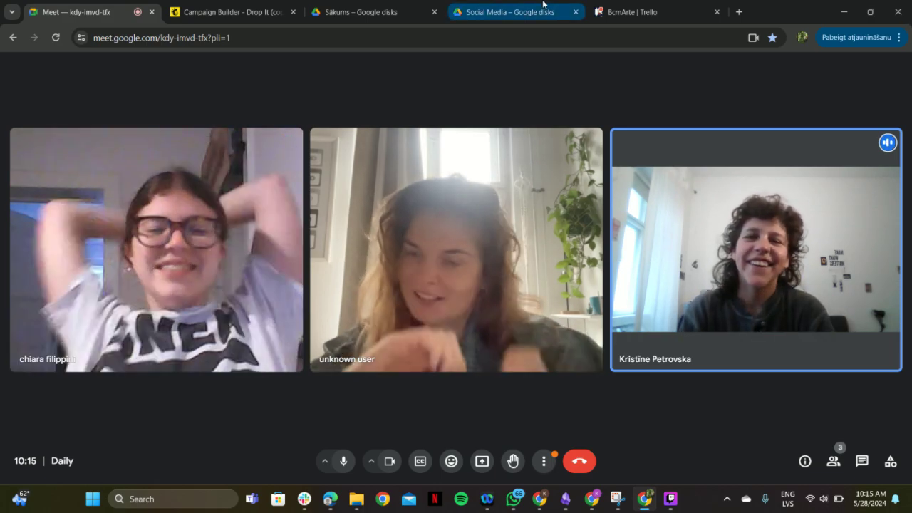
- Bring Twitch Studio forward and choose End Stream to get the 'Go offline?' confirmation
click(669, 498)
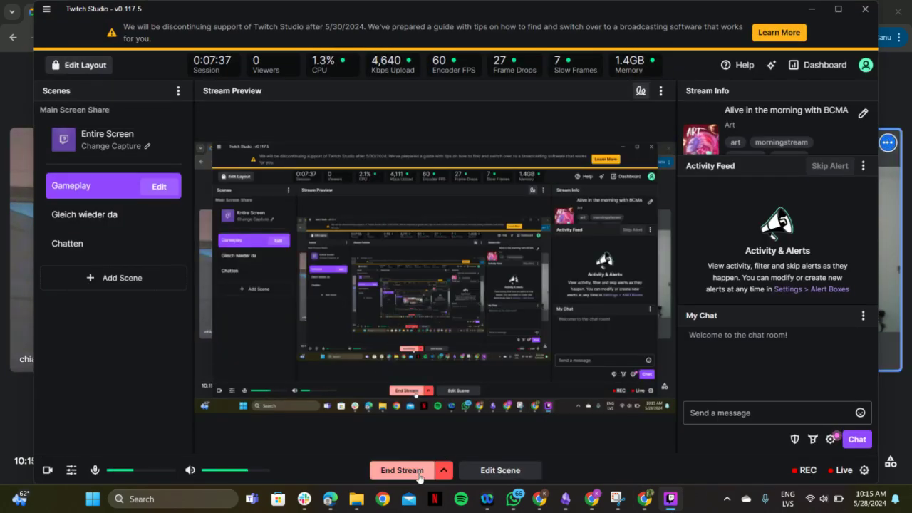
click(433, 474)
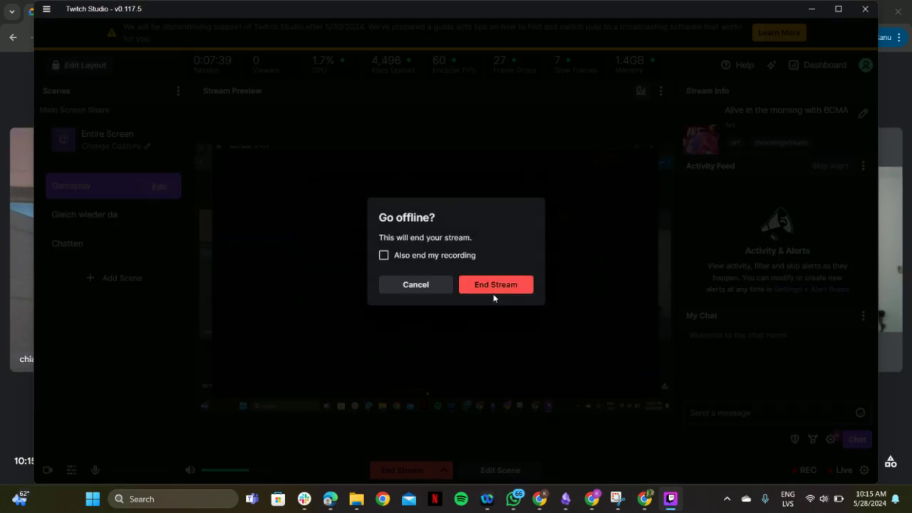